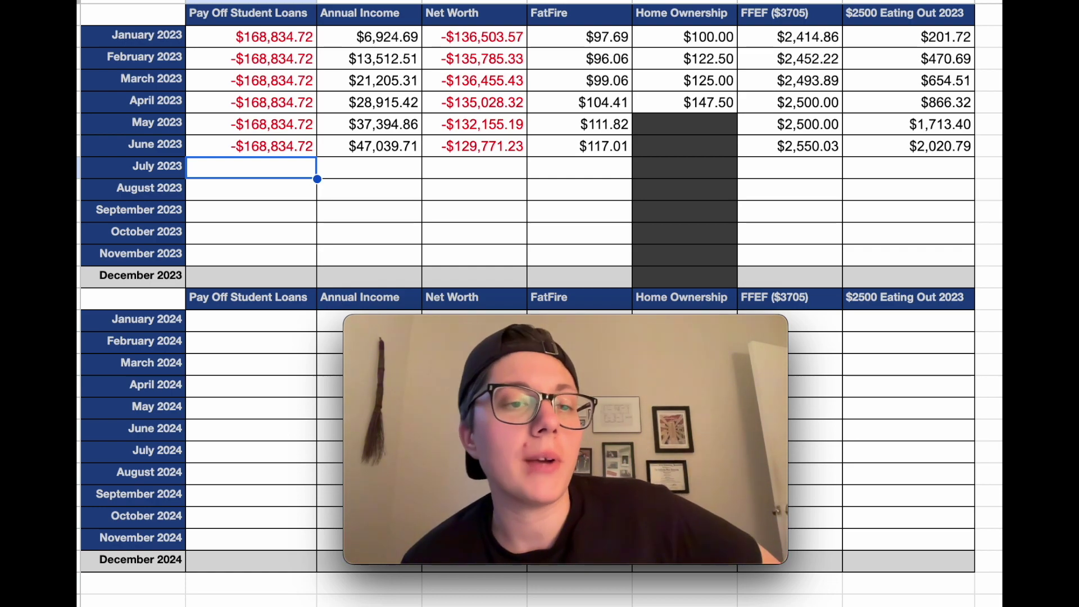
# Enter -$168,834.72 as the July 2023 value for Pay Off Student Loans.
pyautogui.press('Escape')
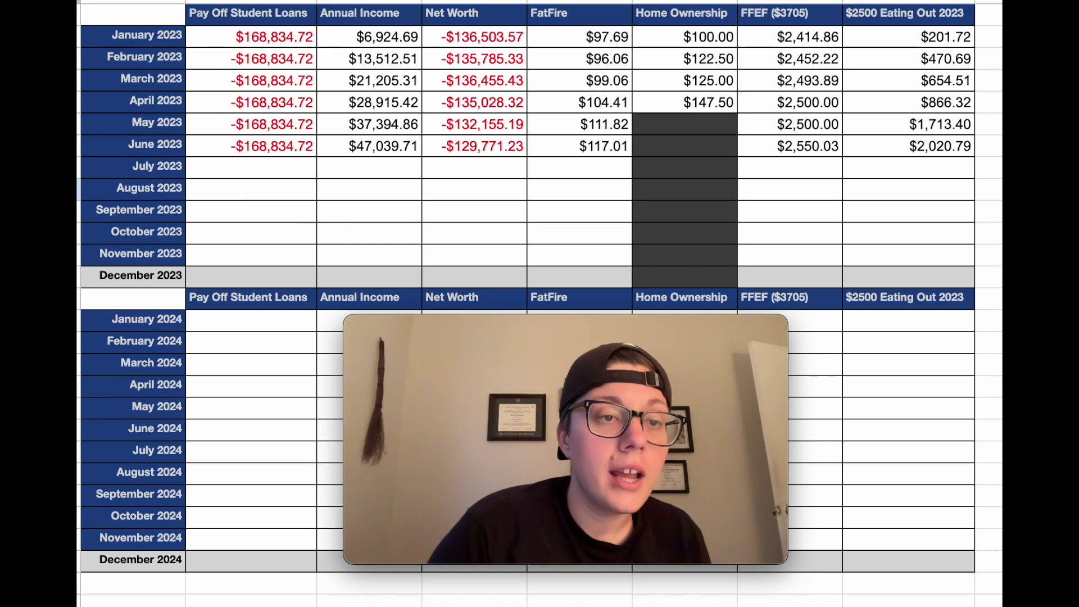
pyautogui.click(251, 167)
pyautogui.write('-$168,834.72')
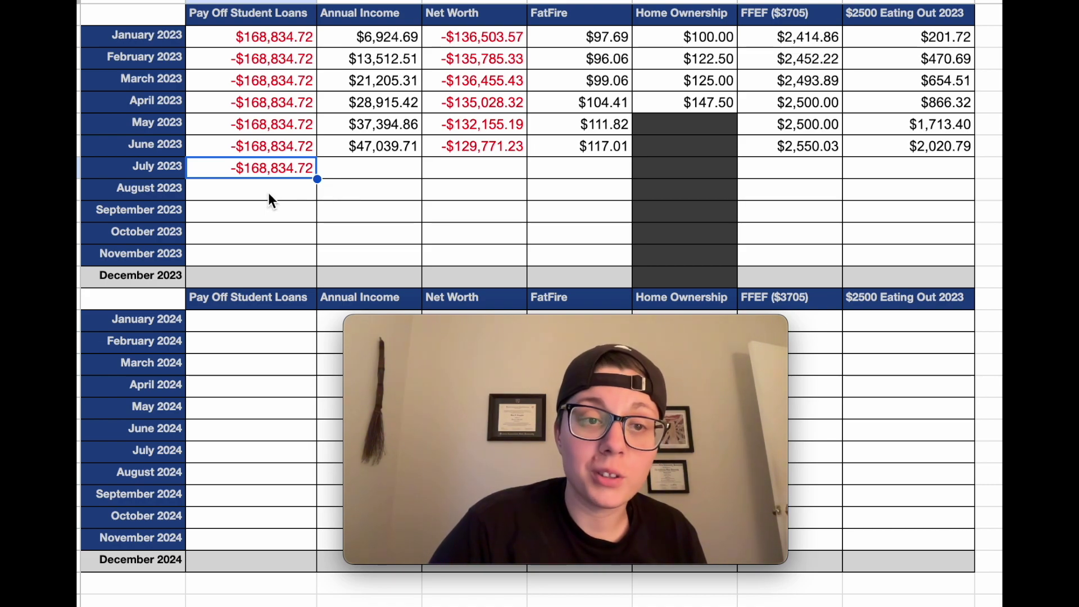
# Enter $54,755.59 as the July 2023 Annual Income.
pyautogui.click(501, 172)
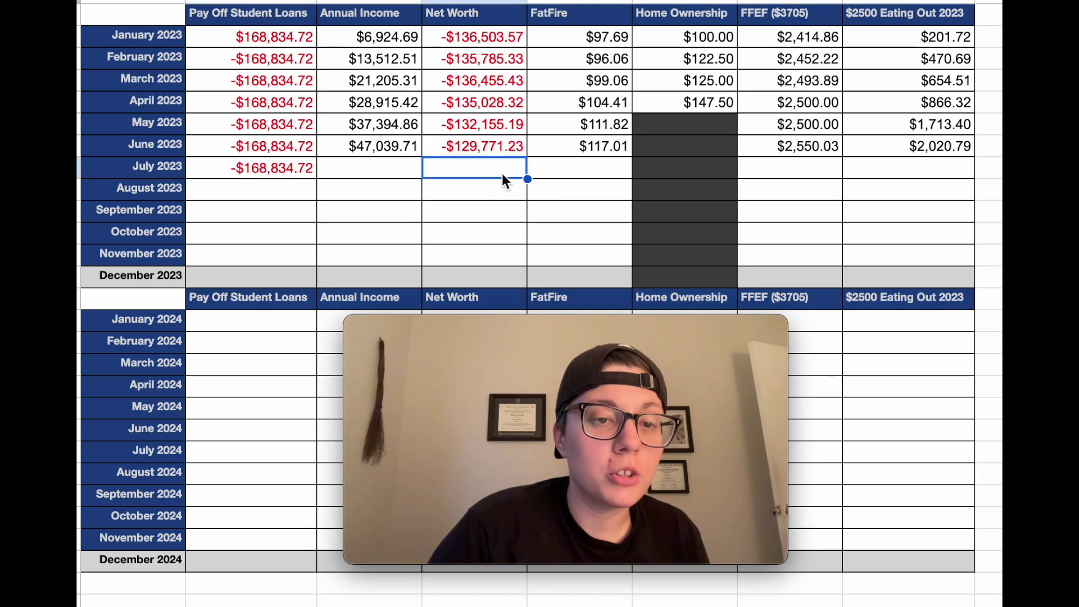
pyautogui.scroll(-1, 359, 140)
pyautogui.hscroll(1, 360, 140)
pyautogui.scroll(3, 383, 99)
pyautogui.hscroll(-1, 384, 100)
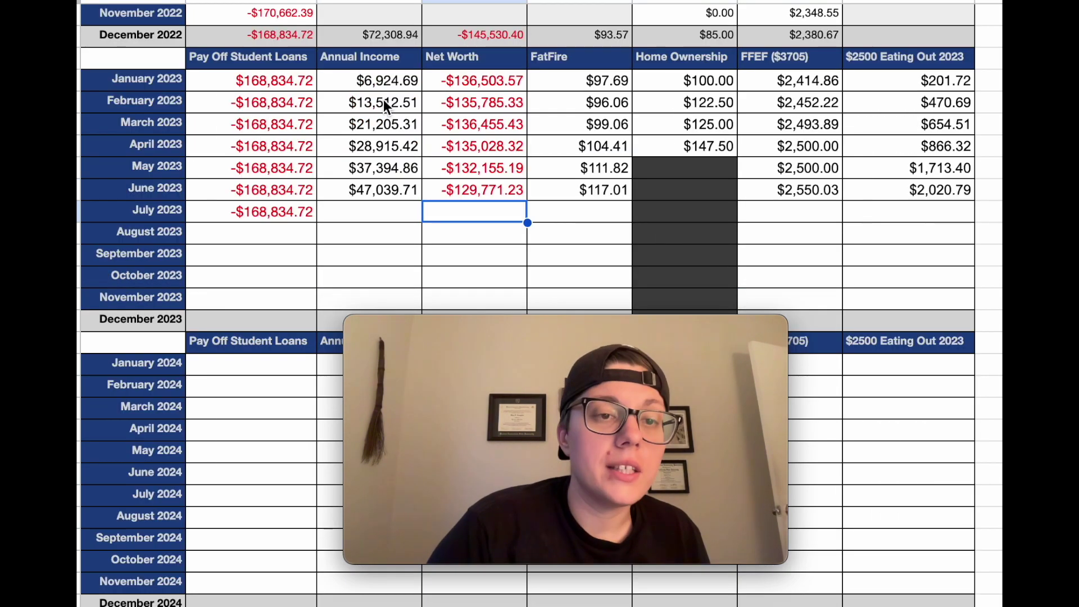
pyautogui.scroll(-2, 383, 100)
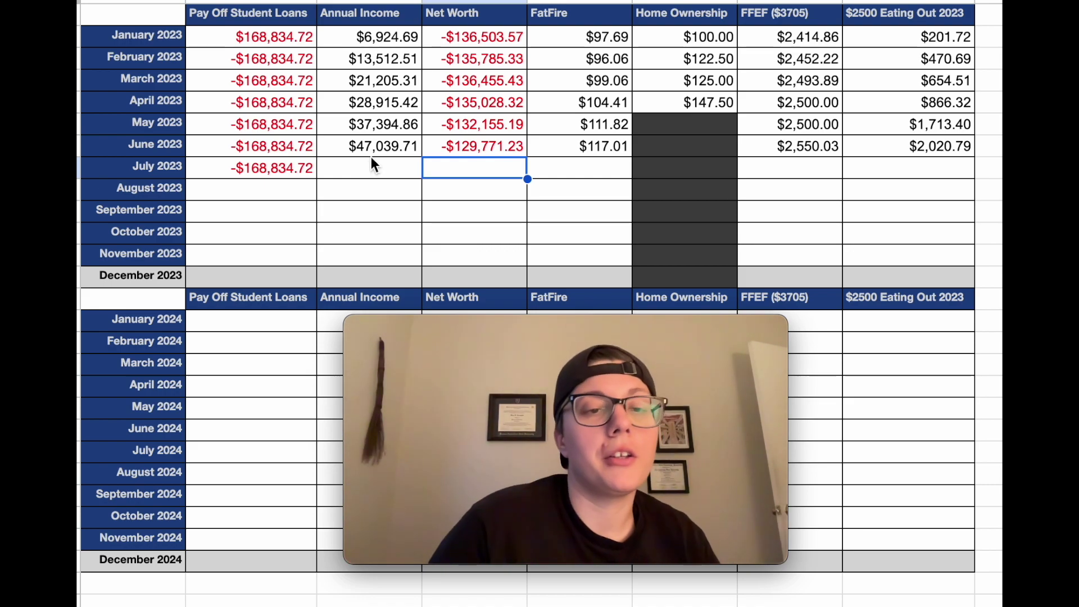
pyautogui.press('Left')
pyautogui.write('$54,755.59')
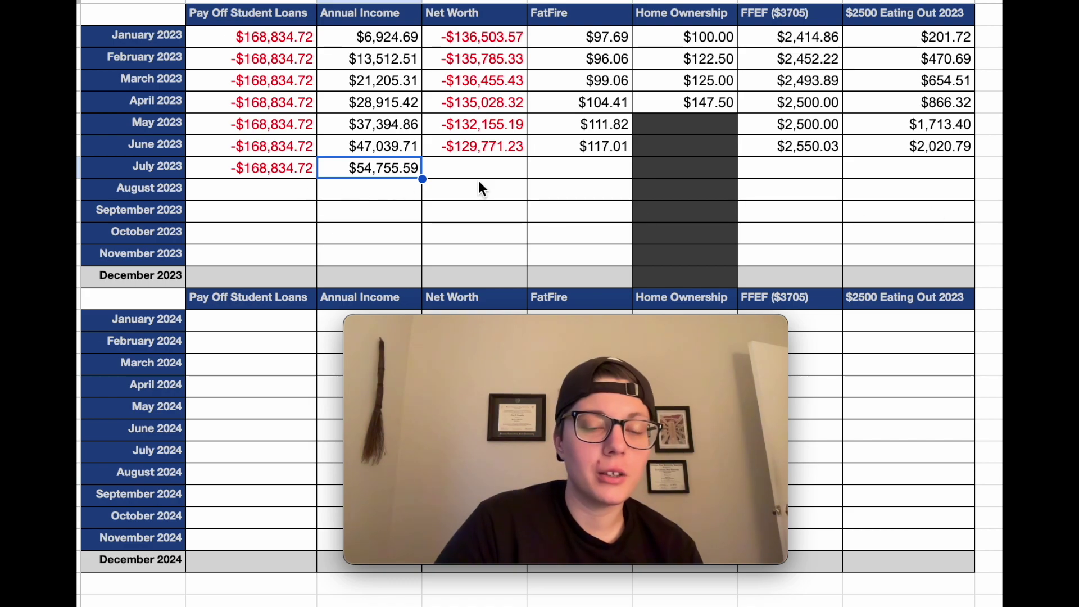
# Review the earlier months' figures and enter -$124,793.10 as the July 2023 Net Worth.
pyautogui.scroll(4, 460, 188)
pyautogui.scroll(3, 460, 185)
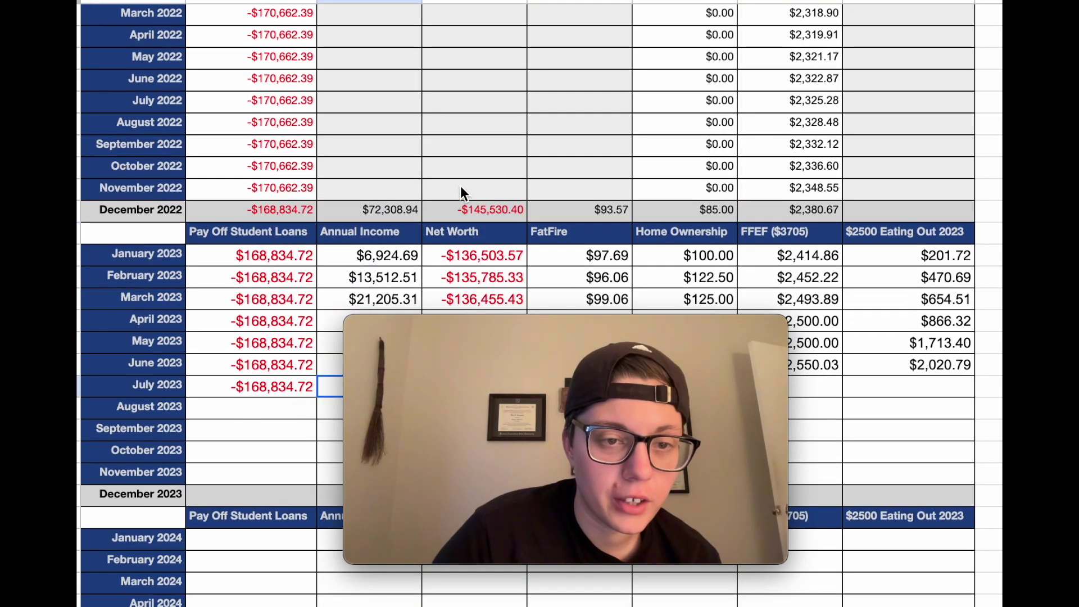
pyautogui.scroll(-5, 463, 188)
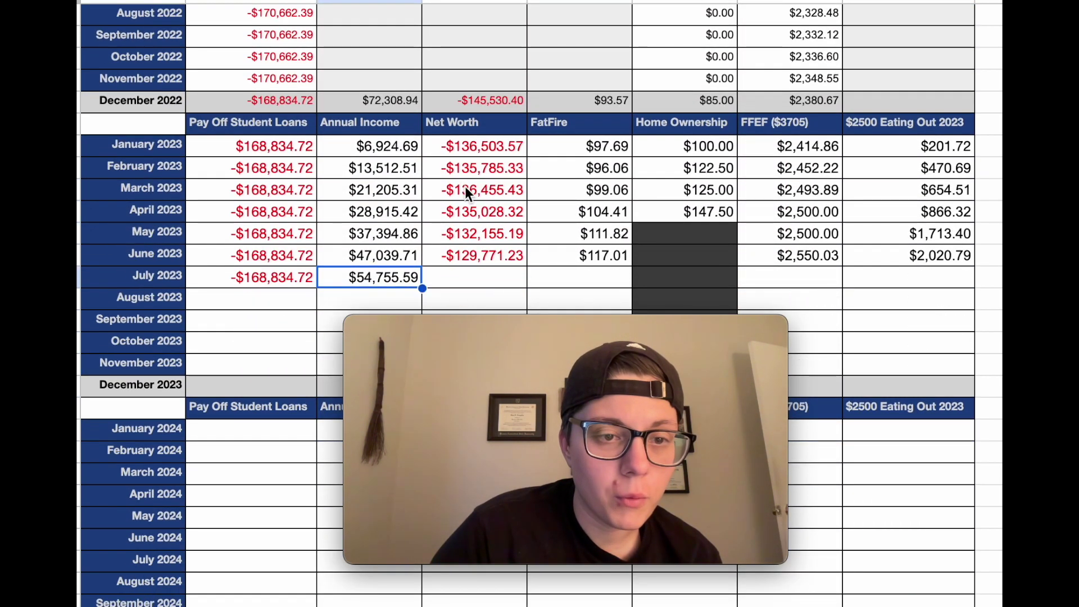
pyautogui.scroll(-4, 474, 100)
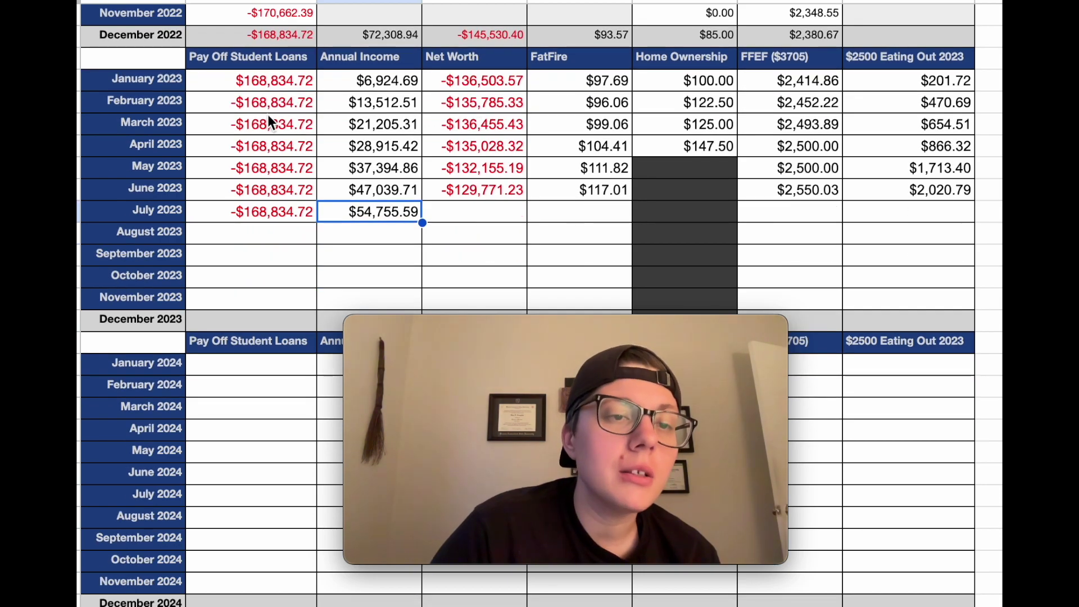
pyautogui.scroll(1, 268, 116)
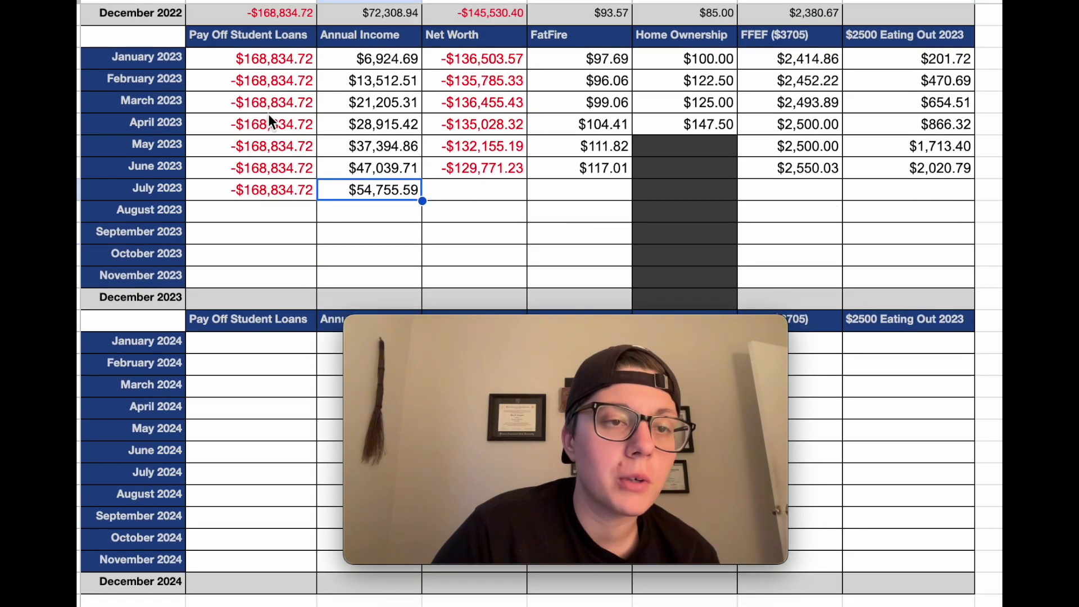
pyautogui.scroll(-1, 269, 113)
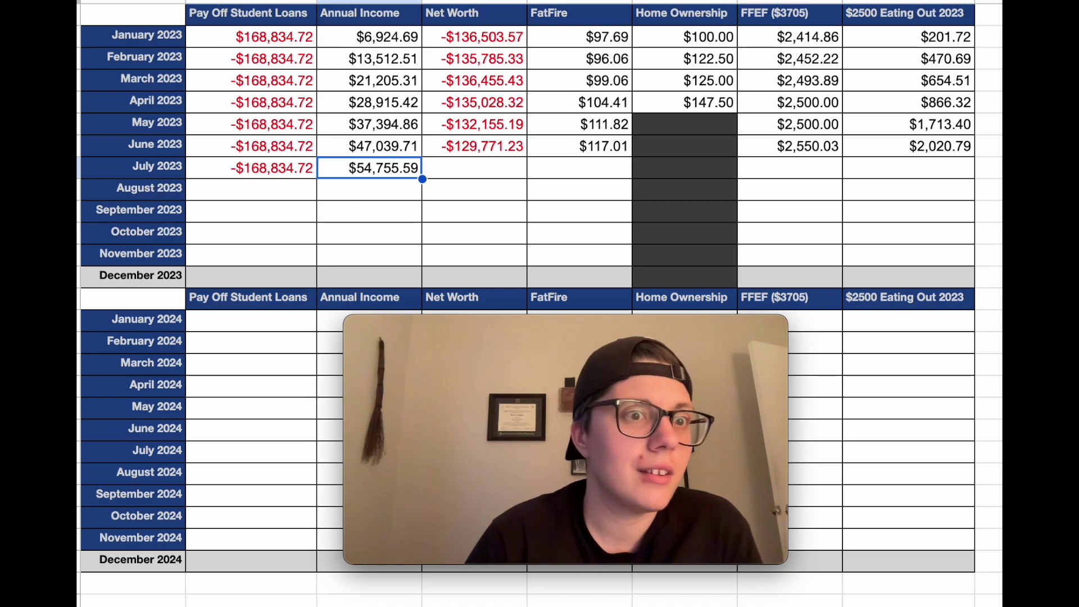
pyautogui.click(474, 167)
pyautogui.write('-$124,793.10')
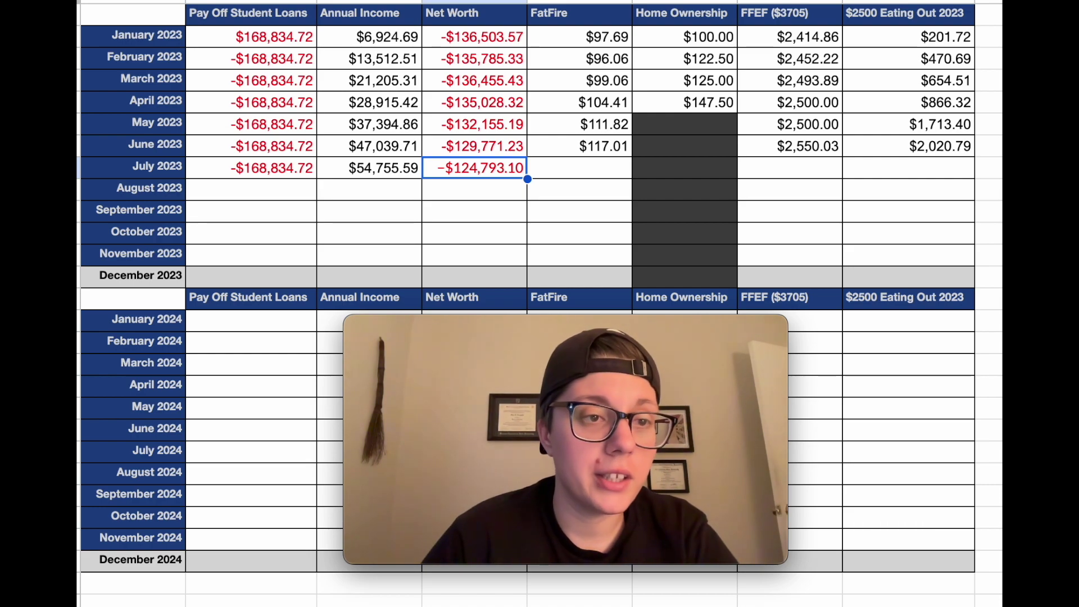
# Fill in the July 2023 row with $123.08 for FatFire and $2,550.03 for FFEF.
pyautogui.press('Tab')
pyautogui.write('$123.08')
pyautogui.scroll(-2, 859, 261)
pyautogui.scroll(2, 818, 198)
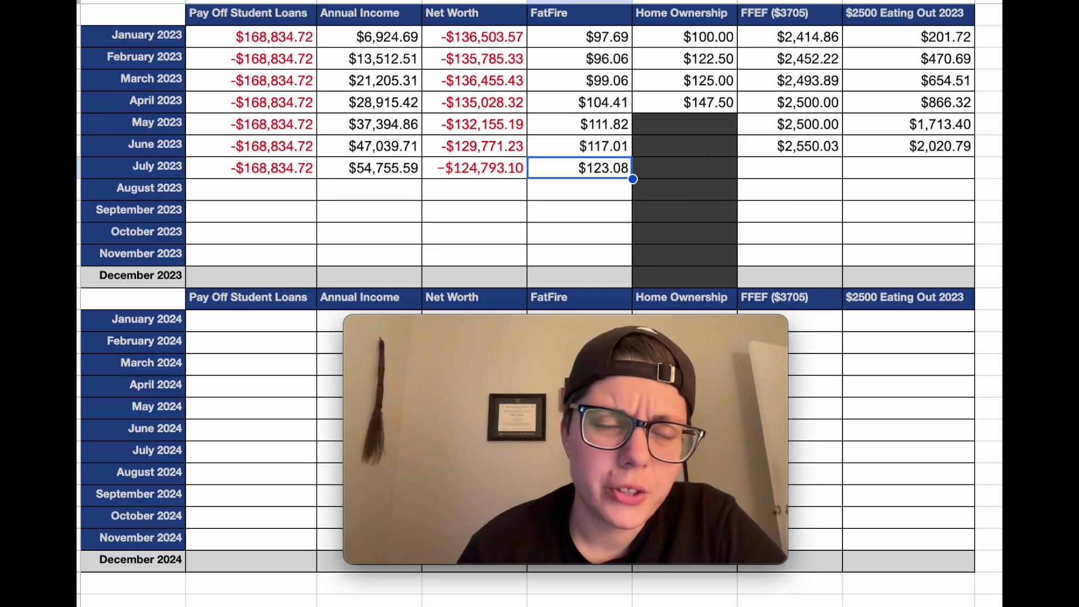
pyautogui.click(790, 168)
pyautogui.write('$2,550.03')
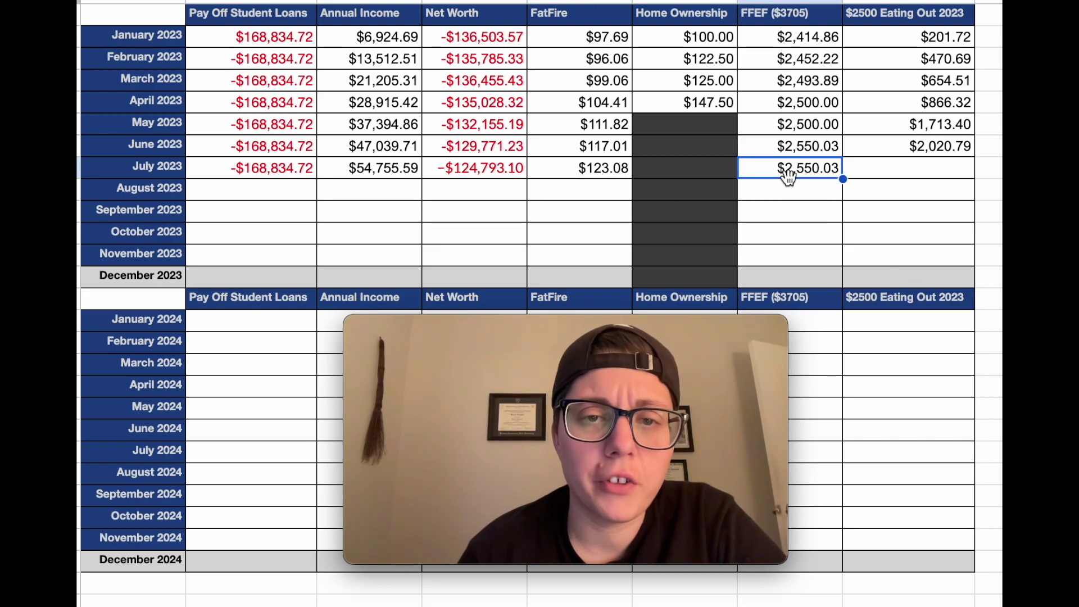
# Remove the ($3705) target from the 2023 table's FFEF column heading so it reads only FFEF.
pyautogui.click(801, 15)
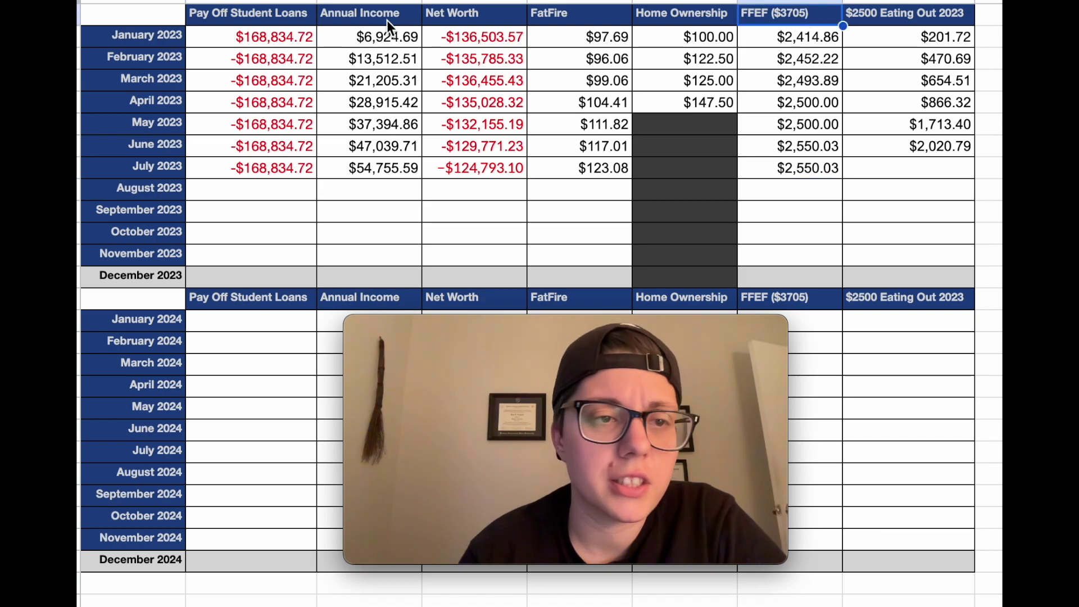
pyautogui.press('Return')
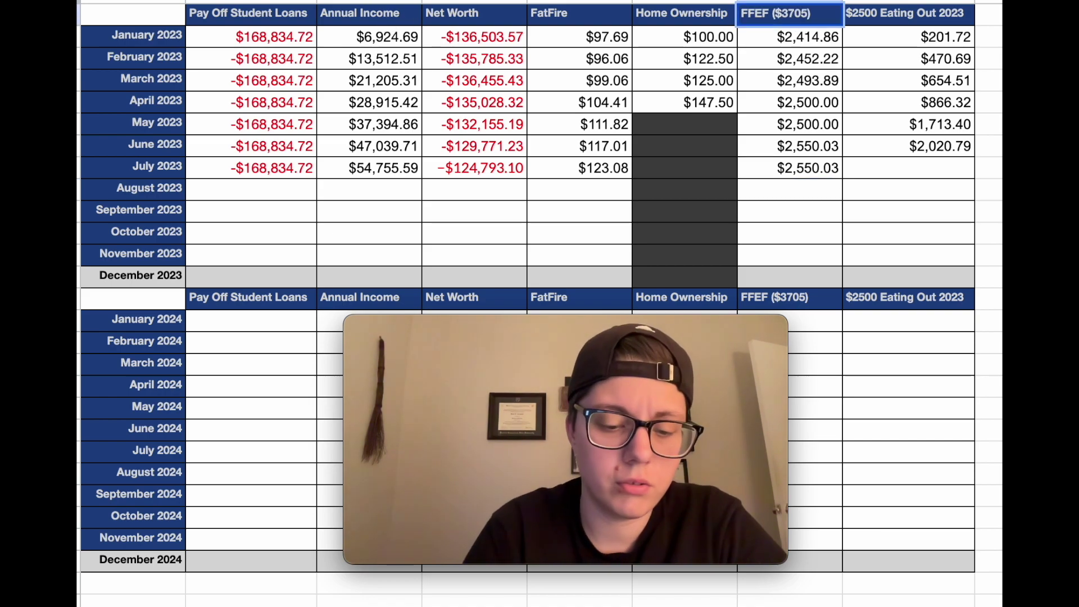
pyautogui.press('BackSpace')
pyautogui.press('BackSpace')
pyautogui.press('BackSpace')
pyautogui.press('BackSpace')
pyautogui.press('BackSpace')
pyautogui.press('BackSpace')
pyautogui.press('BackSpace')
pyautogui.press('BackSpace')
pyautogui.press('Escape')
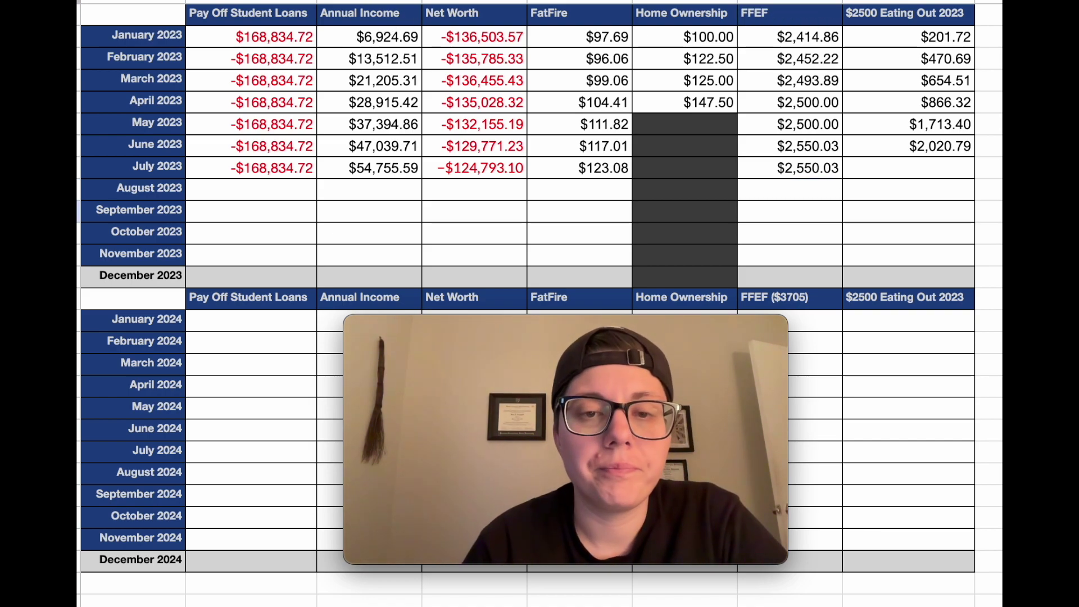